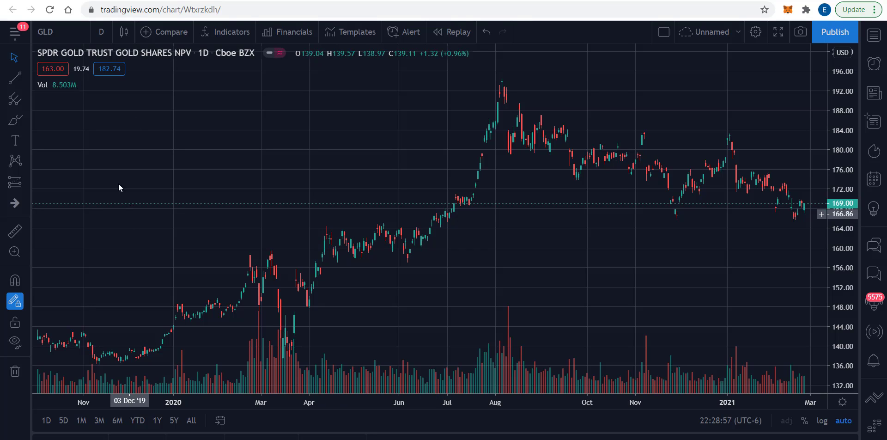
- Remove the Volume indicator from the GLD chart and add three built-in Moving Average indicators
{"action": "mouse_move", "coordinate": [89, 86]}
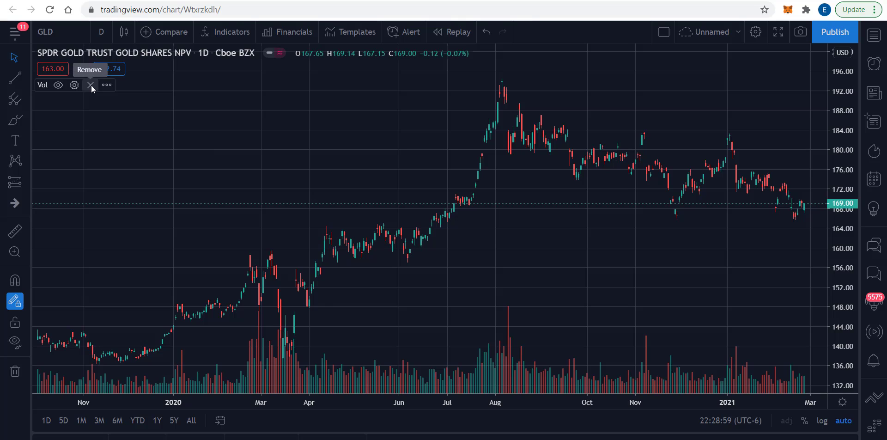
{"action": "left_click", "coordinate": [91, 85]}
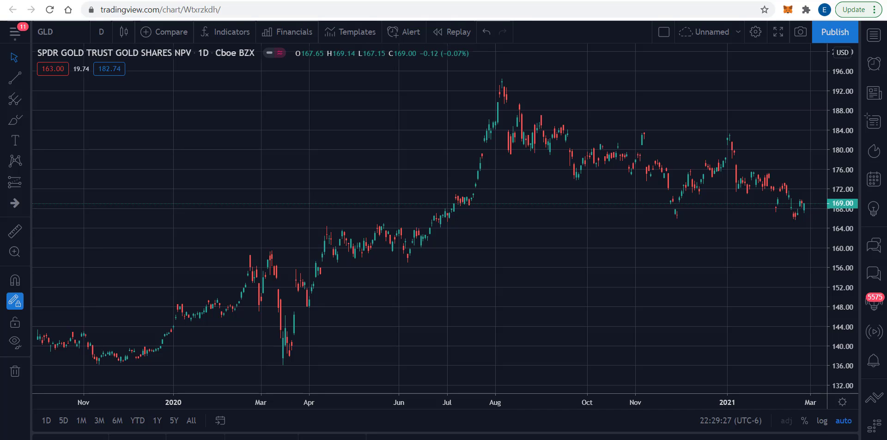
{"action": "left_click", "coordinate": [221, 37]}
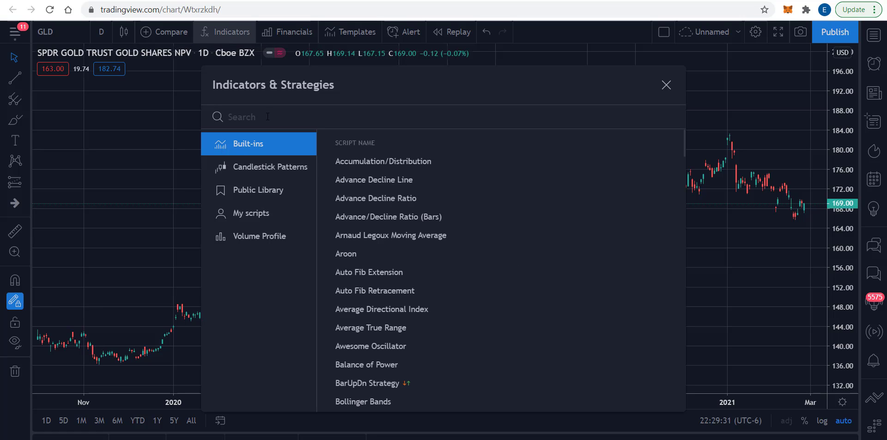
{"action": "type", "text": "moving averag"}
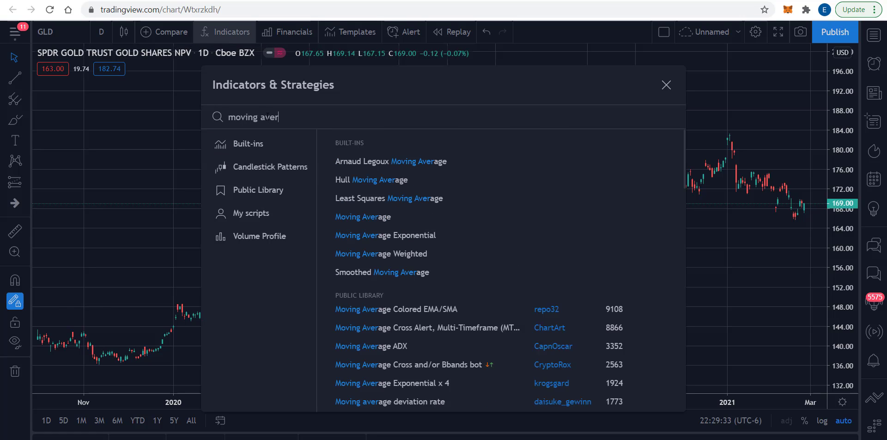
{"action": "triple_click", "coordinate": [382, 221]}
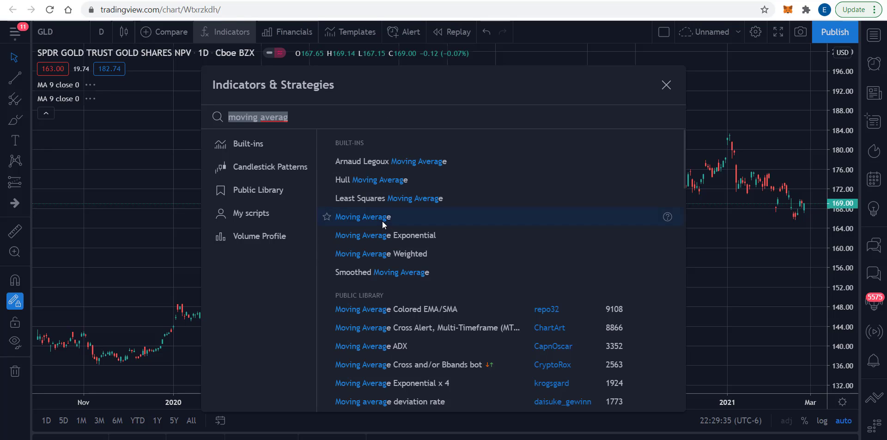
{"action": "left_click", "coordinate": [666, 85]}
- Set the first moving average's length to 10 and its line color to green
{"action": "mouse_move", "coordinate": [92, 100]}
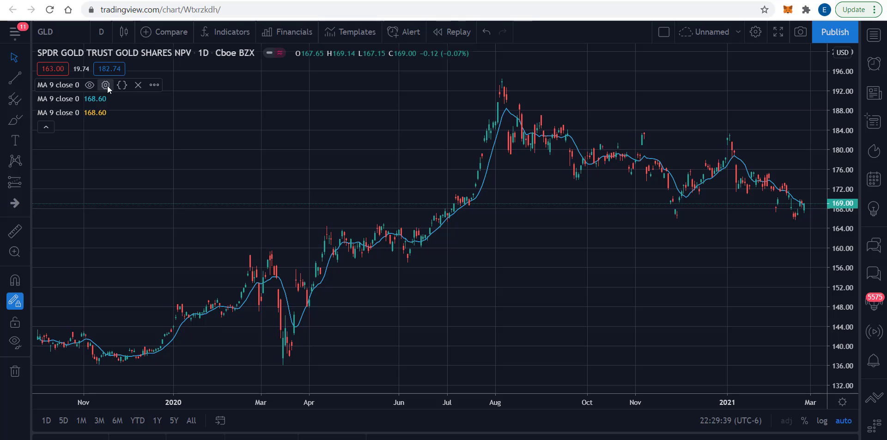
{"action": "left_click", "coordinate": [106, 85]}
{"action": "left_click", "coordinate": [447, 234]}
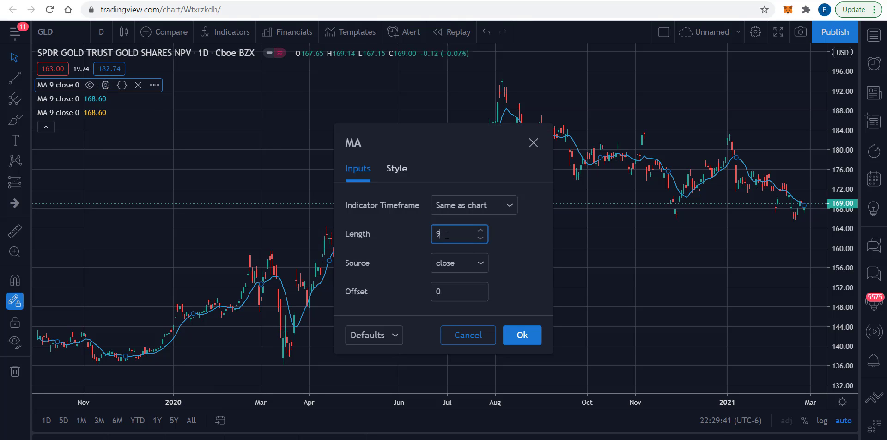
{"action": "type", "text": "10"}
{"action": "left_click", "coordinate": [406, 172]}
{"action": "left_click", "coordinate": [400, 207]}
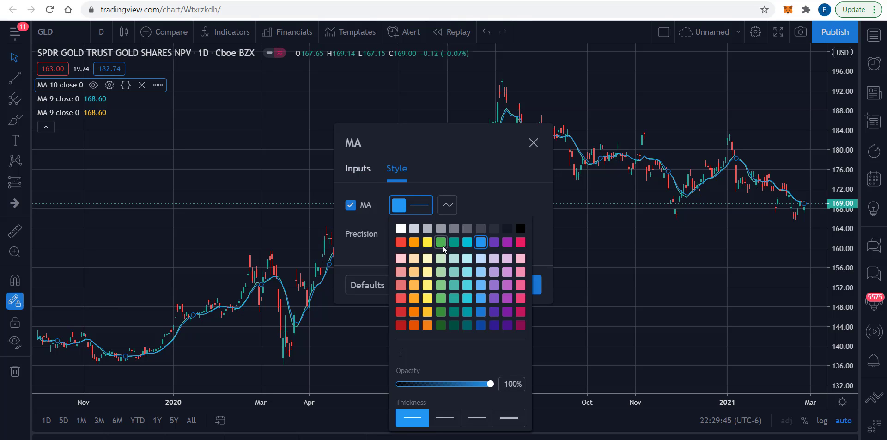
{"action": "left_click", "coordinate": [442, 243]}
{"action": "left_click", "coordinate": [432, 152]}
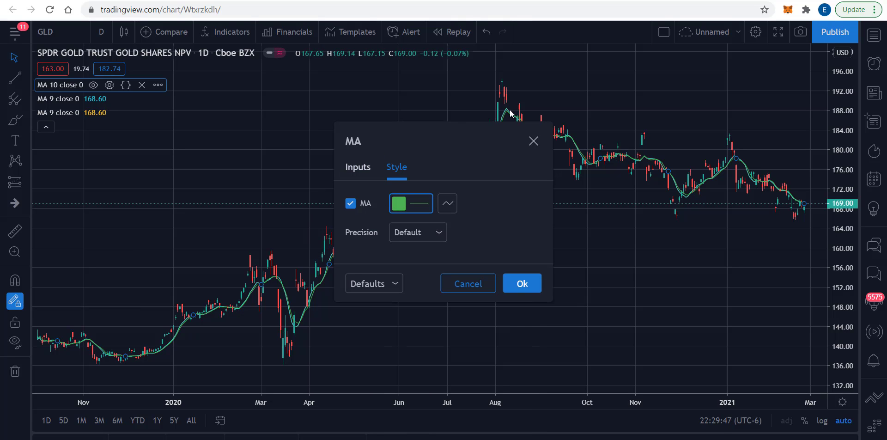
{"action": "left_click", "coordinate": [522, 283]}
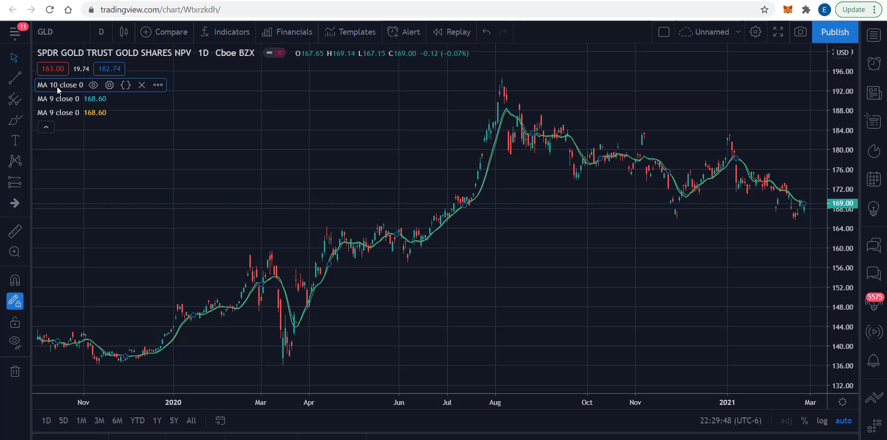
- Change the second moving average's line color to red and set its length to 20
{"action": "left_click", "coordinate": [105, 99]}
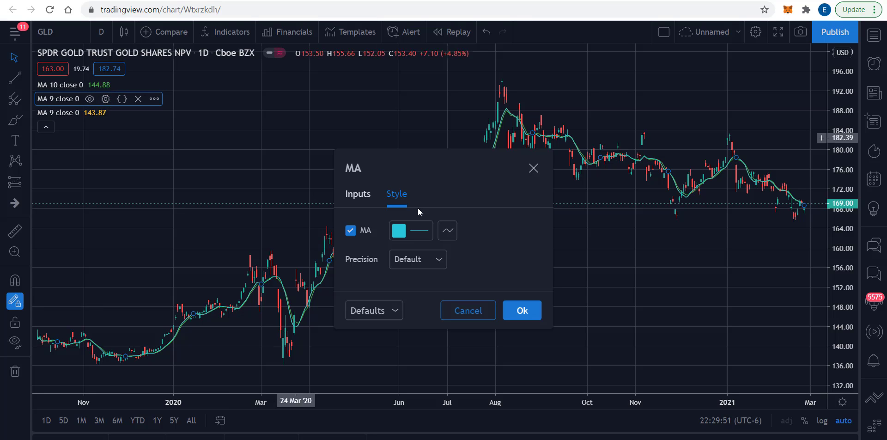
{"action": "left_click", "coordinate": [408, 234]}
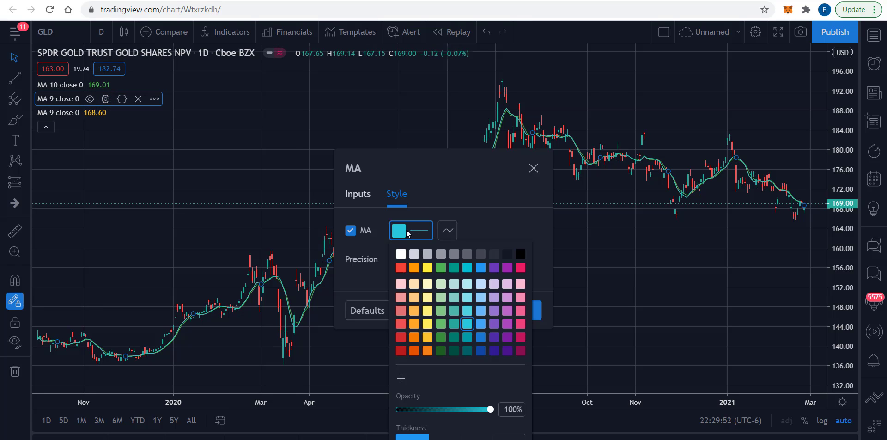
{"action": "left_click", "coordinate": [402, 268]}
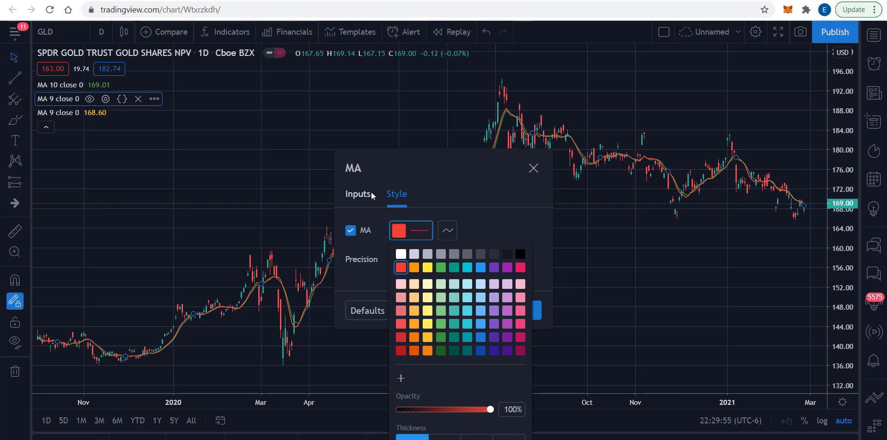
{"action": "left_click", "coordinate": [363, 195]}
{"action": "left_click", "coordinate": [428, 257]}
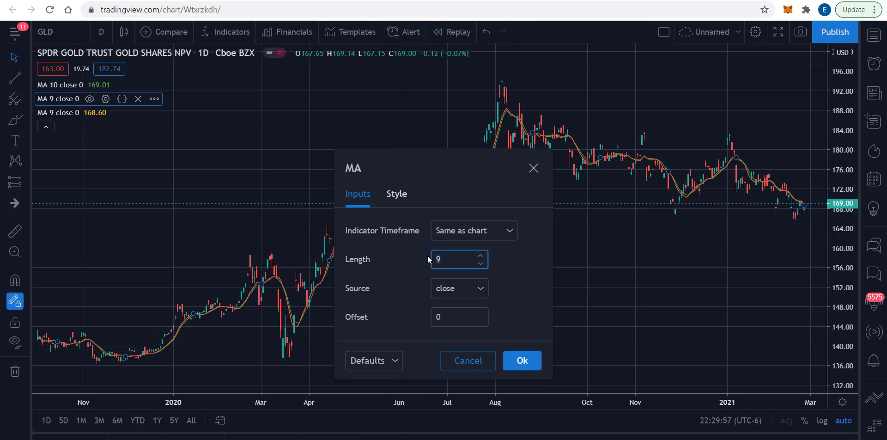
{"action": "left_click", "coordinate": [521, 361]}
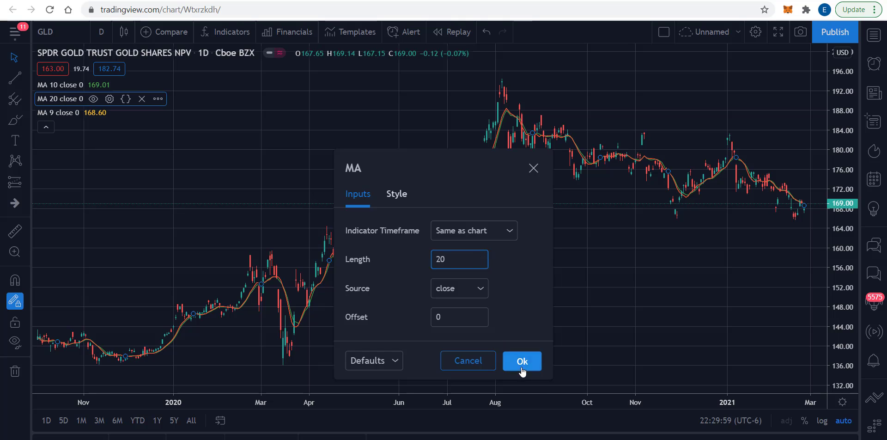
- Set the yellow moving average's length to 60
{"action": "left_click", "coordinate": [106, 113]}
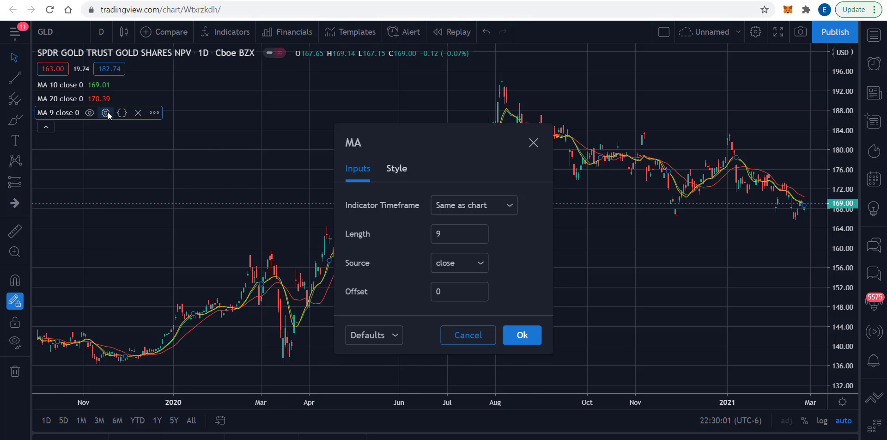
{"action": "left_click", "coordinate": [456, 233]}
{"action": "type", "text": "60"}
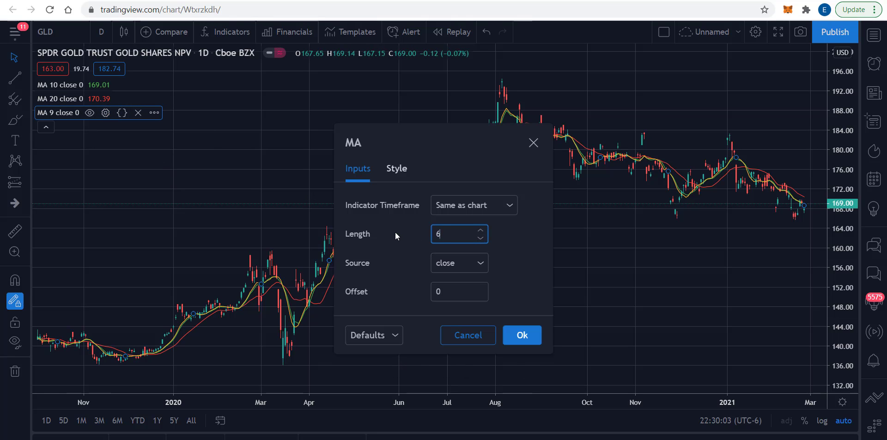
{"action": "left_click", "coordinate": [523, 335]}
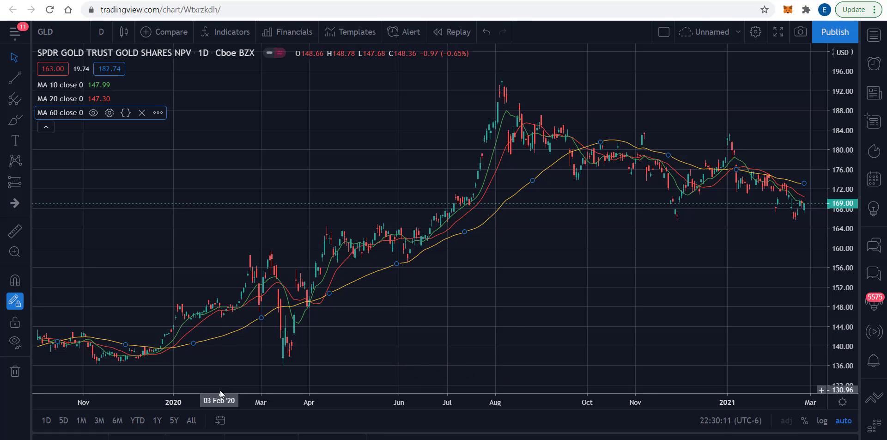
- Examine the recent moving average crossovers on the daily chart and switch the chart to the 4-hour interval
{"action": "left_click_drag", "start_coordinate": [211, 403], "coordinate": [169, 401]}
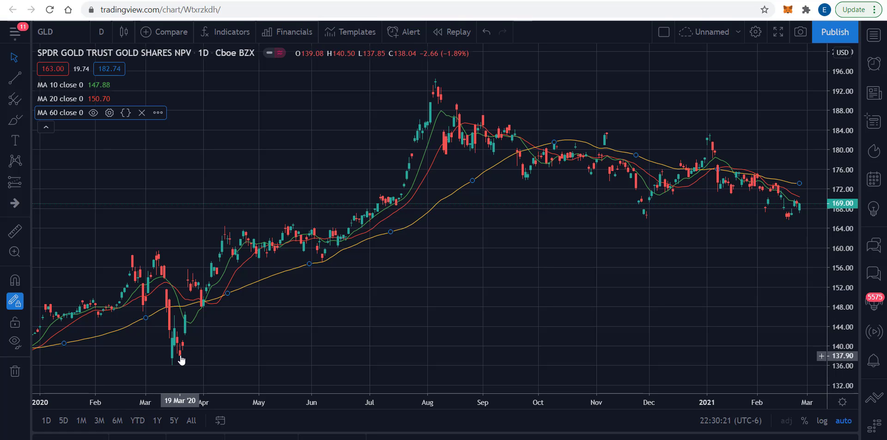
{"action": "left_click_drag", "start_coordinate": [200, 398], "coordinate": [33, 381]}
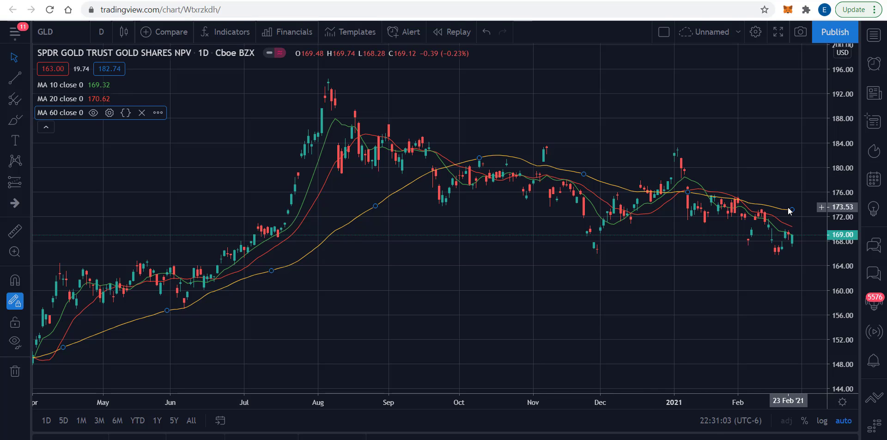
{"action": "left_click", "coordinate": [507, 261]}
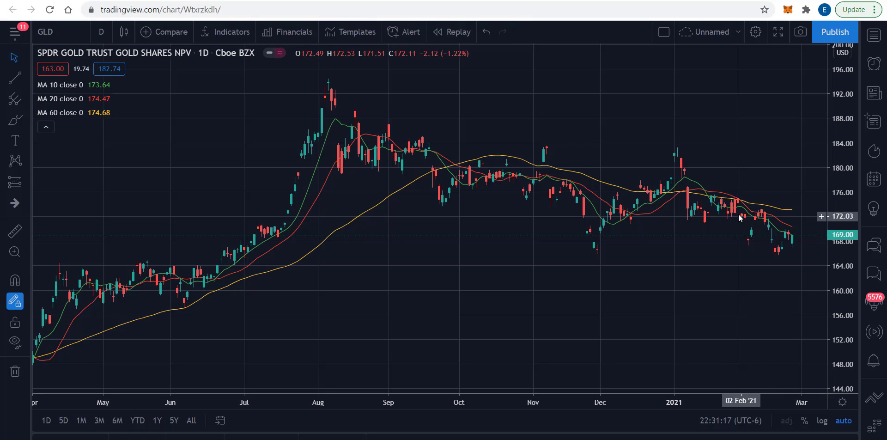
{"action": "left_click", "coordinate": [102, 32]}
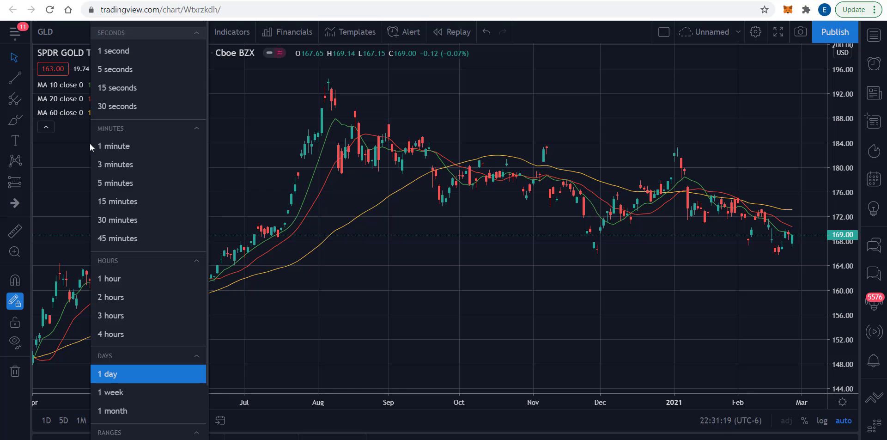
{"action": "left_click", "coordinate": [124, 329]}
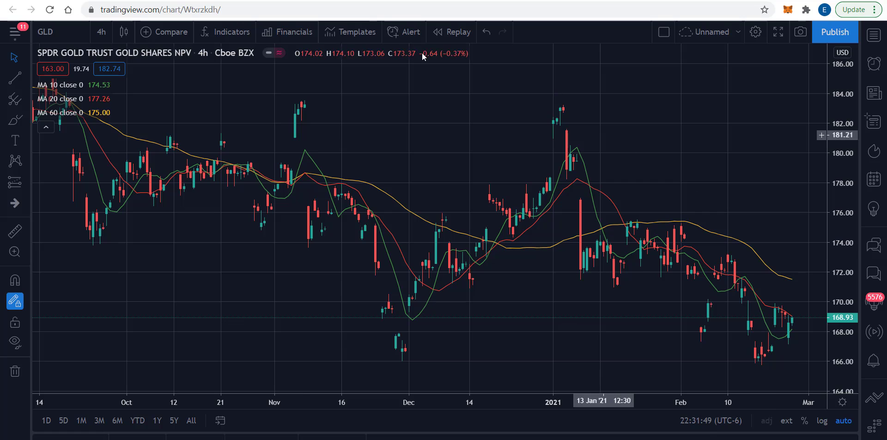
- Examine the latest candles against the moving averages on the 1-hour interval, and switch the chart to the 15-minute interval
{"action": "left_click", "coordinate": [100, 32]}
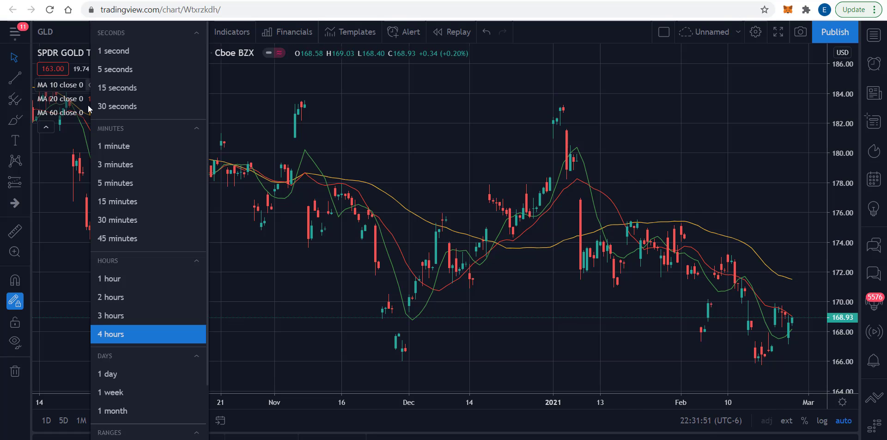
{"action": "left_click", "coordinate": [125, 274]}
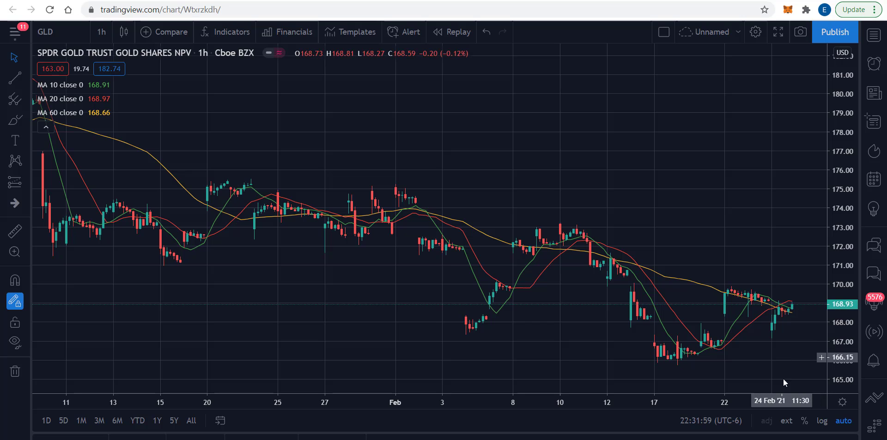
{"action": "scroll", "coordinate": [744, 401], "scroll_direction": "up", "scroll_amount": 5}
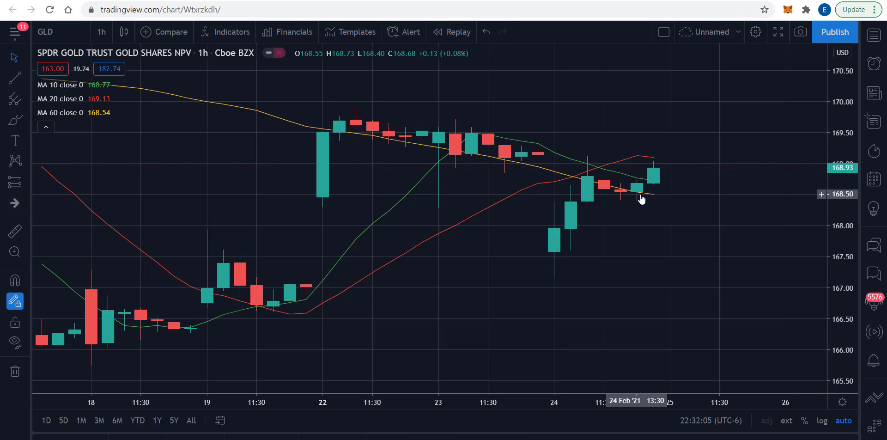
{"action": "left_click_drag", "start_coordinate": [421, 405], "coordinate": [732, 408]}
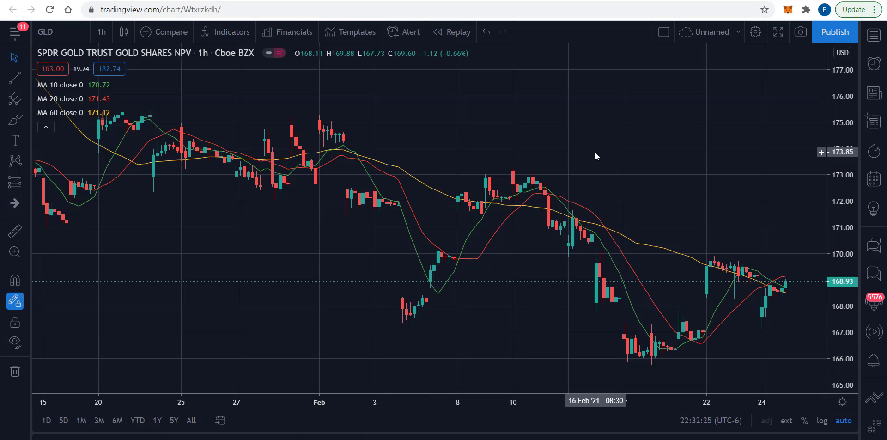
{"action": "left_click", "coordinate": [103, 37]}
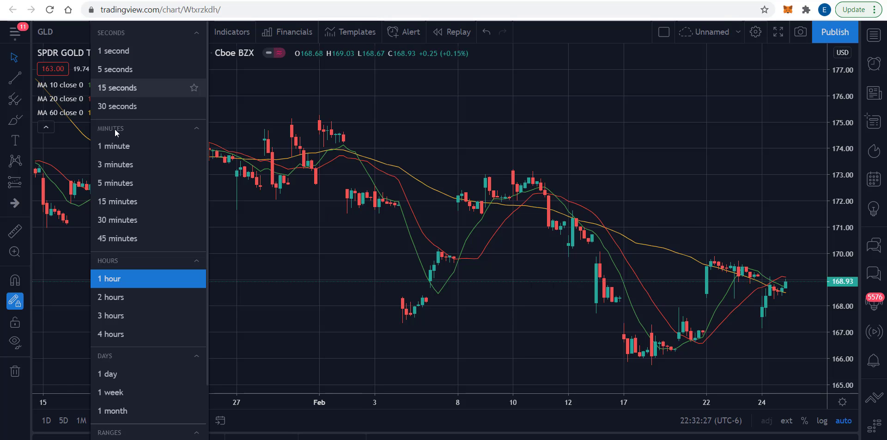
{"action": "left_click", "coordinate": [113, 203]}
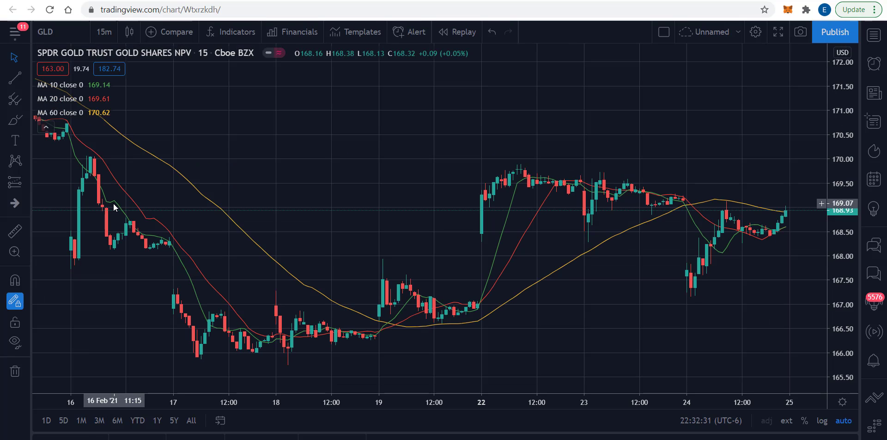
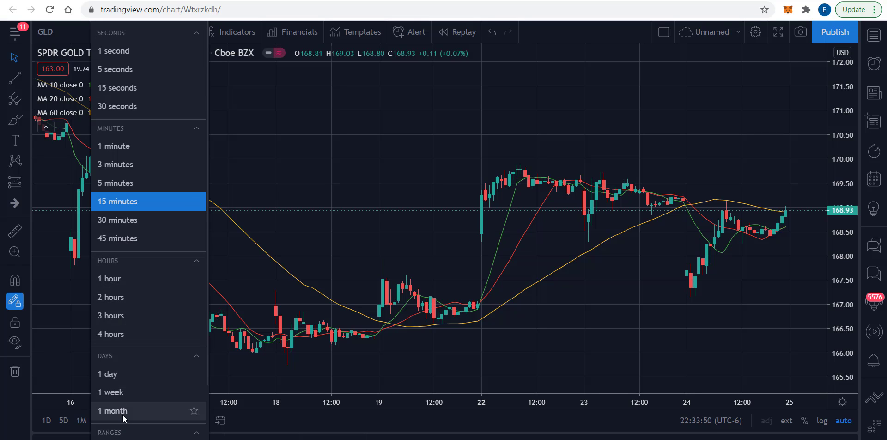
- Return the chart to the 1-day interval and remove all three moving averages
{"action": "left_click", "coordinate": [116, 372]}
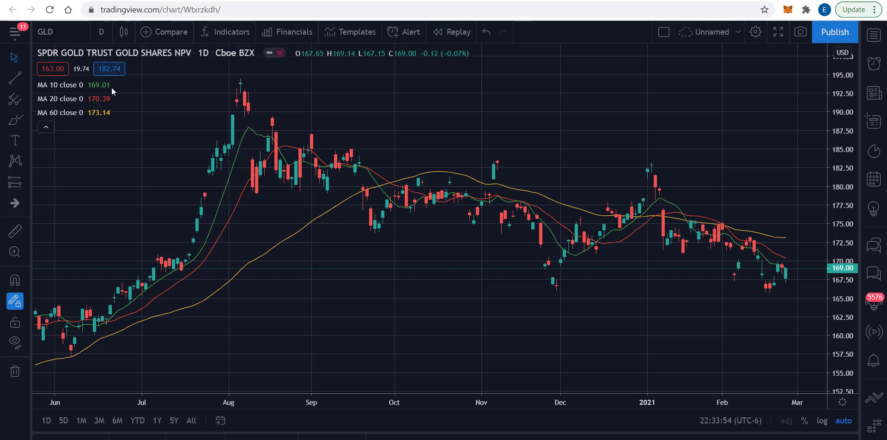
{"action": "left_click", "coordinate": [142, 85]}
{"action": "left_click", "coordinate": [143, 85]}
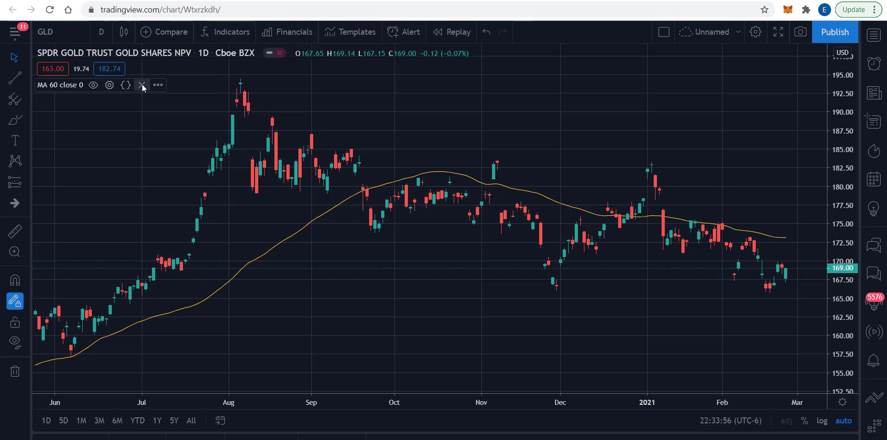
{"action": "left_click", "coordinate": [142, 85]}
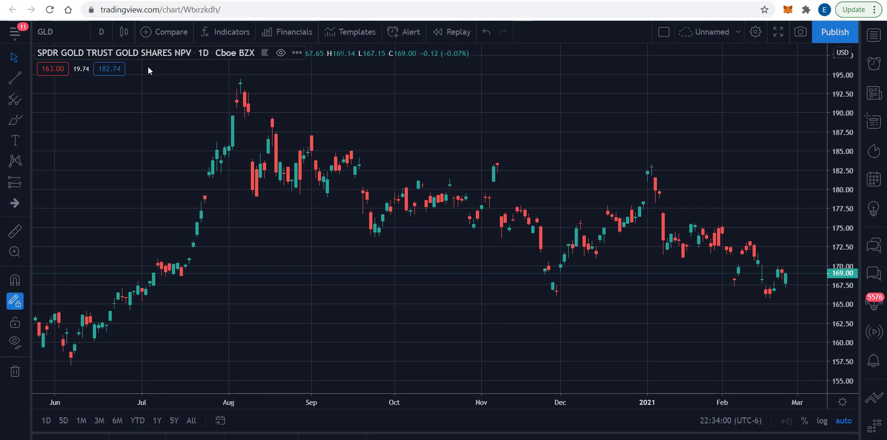
{"action": "left_click", "coordinate": [162, 35]}
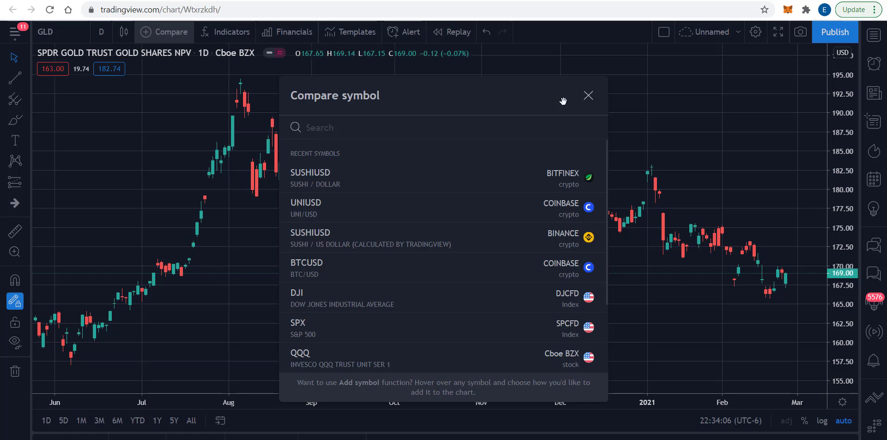
{"action": "left_click", "coordinate": [588, 96]}
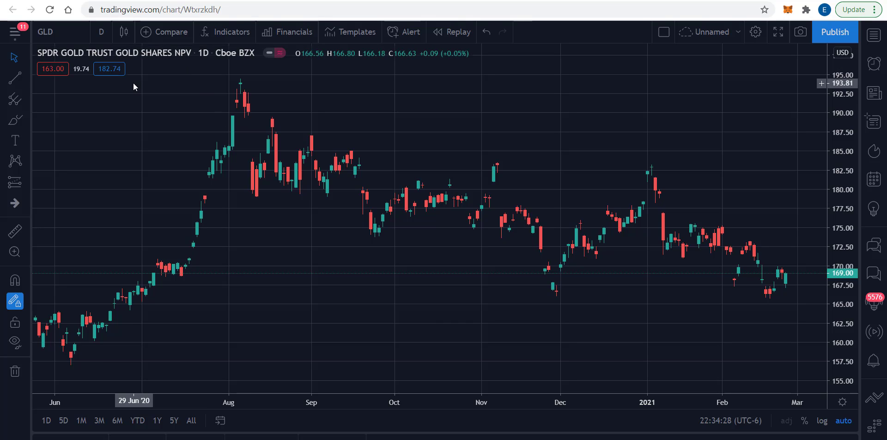
- Add the built-in MACD indicator to the daily GLD chart
{"action": "left_click", "coordinate": [227, 33]}
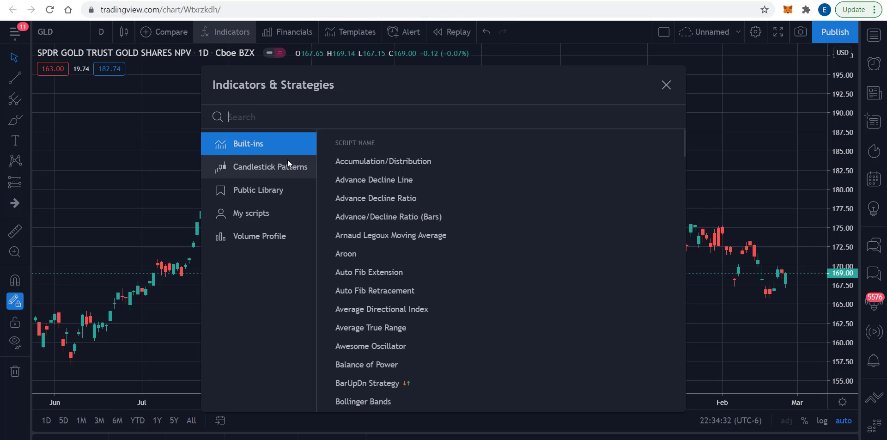
{"action": "type", "text": "macd"}
{"action": "left_click", "coordinate": [351, 157]}
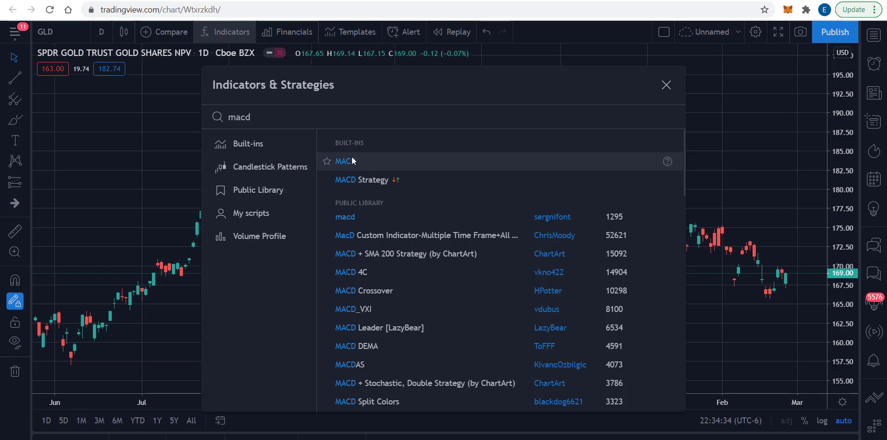
{"action": "left_click", "coordinate": [666, 85]}
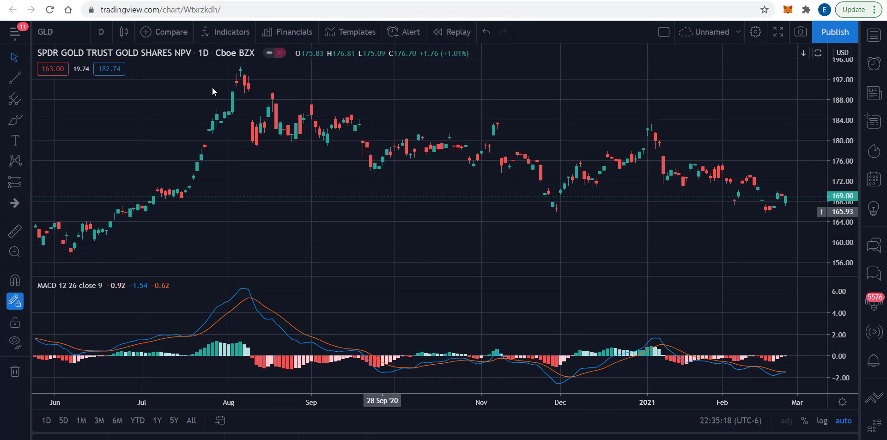
- Examine the MACD on the 1-hour interval with its value scale compressed, and switch the chart to the 15-minute interval
{"action": "left_click", "coordinate": [100, 30]}
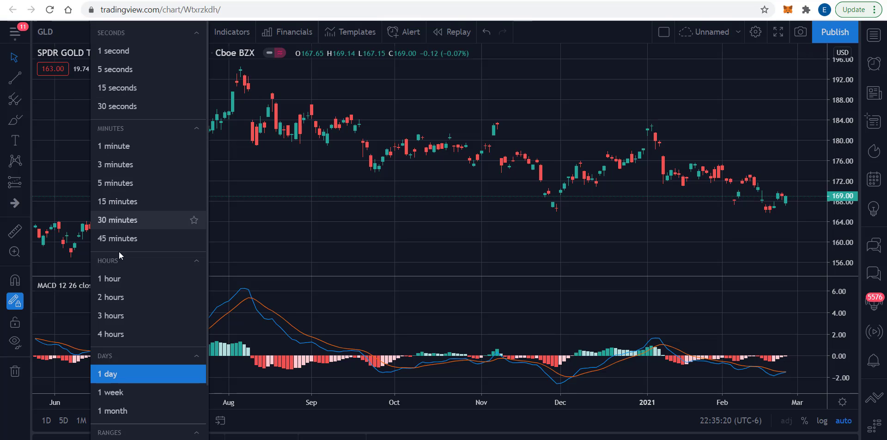
{"action": "left_click", "coordinate": [123, 277]}
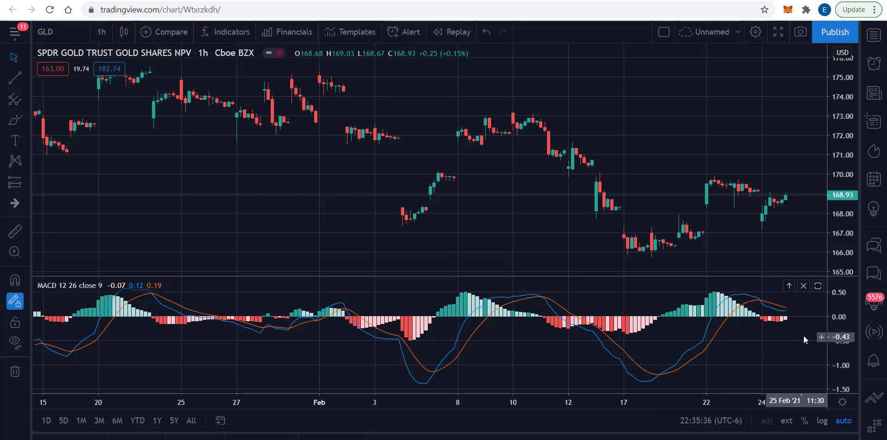
{"action": "scroll", "coordinate": [827, 335], "scroll_direction": "left", "scroll_amount": 1}
{"action": "left_click_drag", "start_coordinate": [846, 318], "coordinate": [840, 334]}
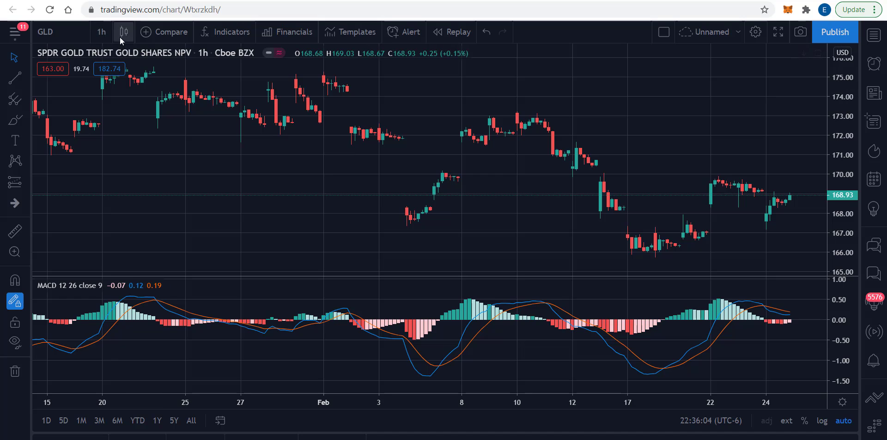
{"action": "left_click", "coordinate": [102, 30]}
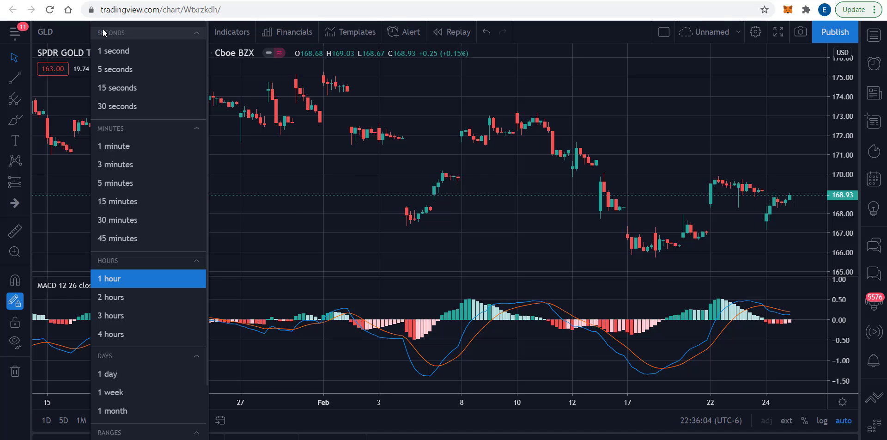
{"action": "left_click", "coordinate": [113, 207]}
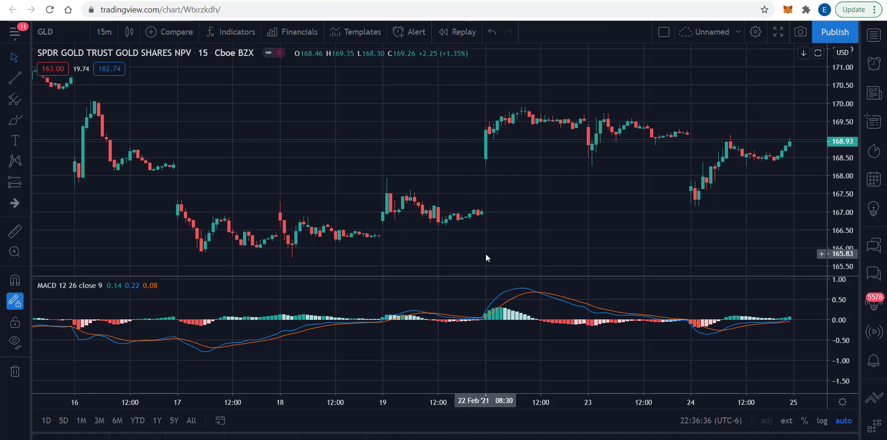
- Return the chart to the 1-day interval and compress the MACD pane's value scale so both lines fit
{"action": "left_click", "coordinate": [102, 27]}
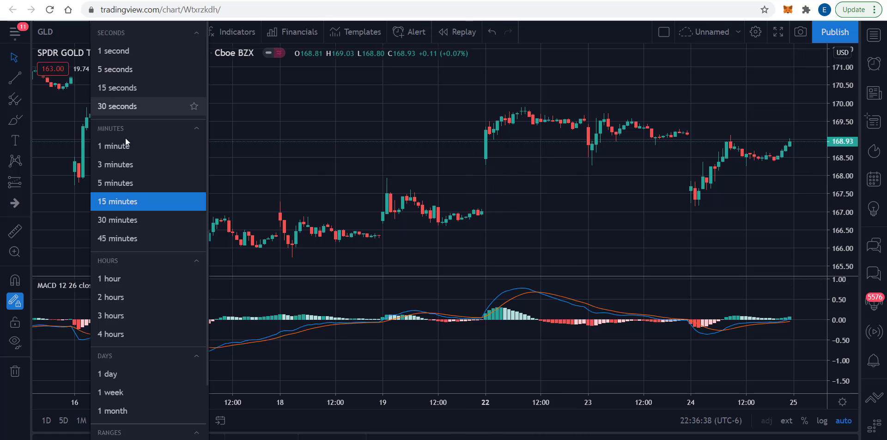
{"action": "left_click", "coordinate": [127, 373]}
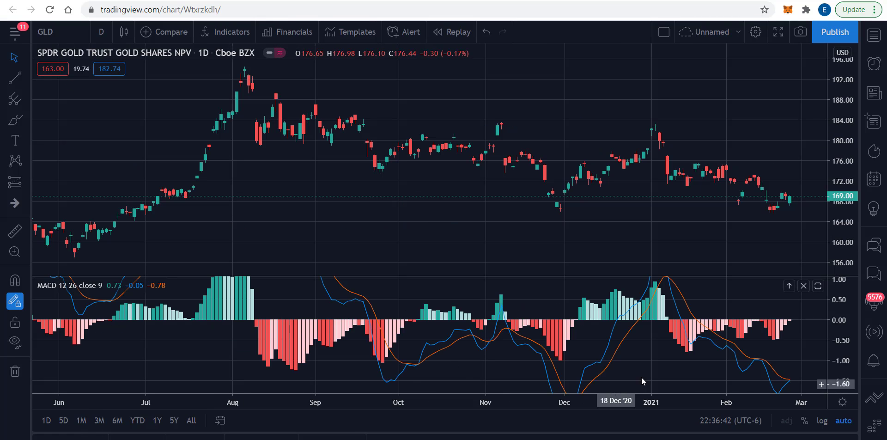
{"action": "left_click_drag", "start_coordinate": [848, 347], "coordinate": [854, 379]}
{"action": "left_click_drag", "start_coordinate": [843, 300], "coordinate": [837, 380]}
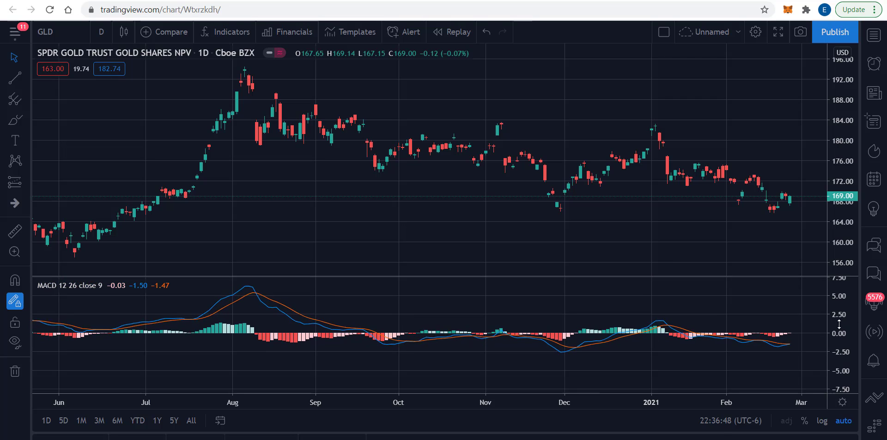
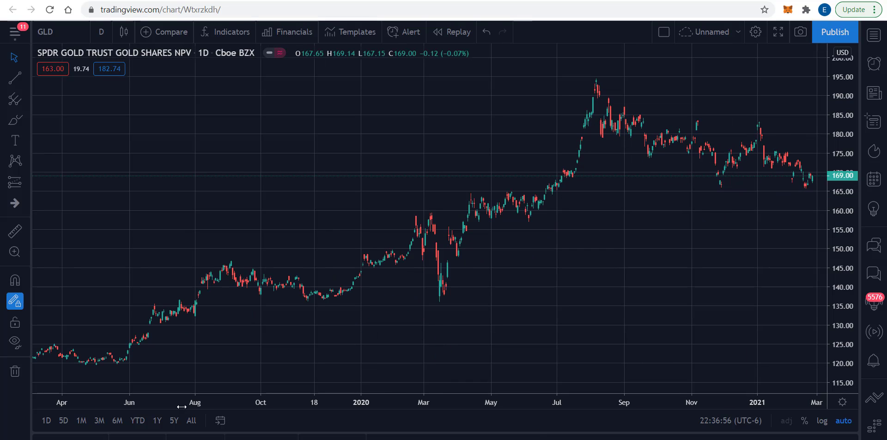
- Examine the daily price history from early 2018 to early 2021 for the major swing low and high
{"action": "left_click_drag", "start_coordinate": [182, 407], "coordinate": [412, 407]}
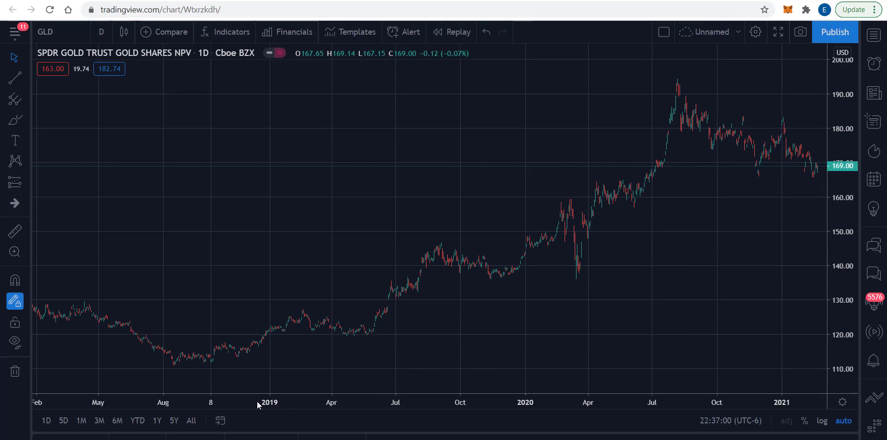
{"action": "left_click_drag", "start_coordinate": [274, 400], "coordinate": [434, 406]}
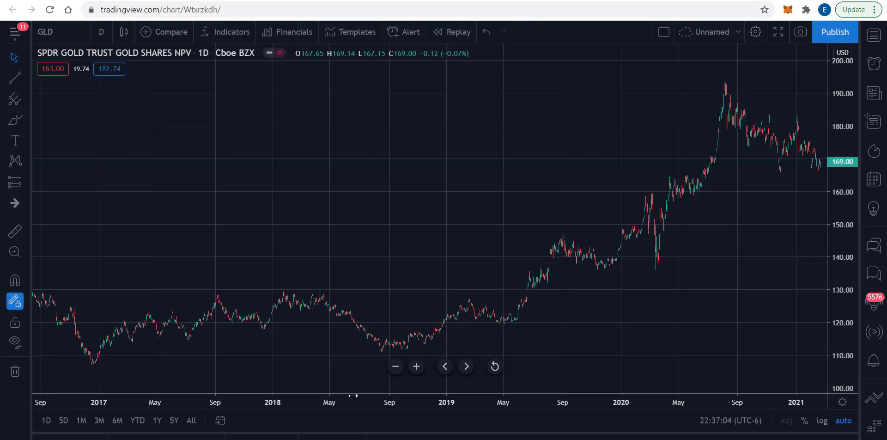
{"action": "scroll", "coordinate": [423, 402], "scroll_direction": "up", "scroll_amount": 3}
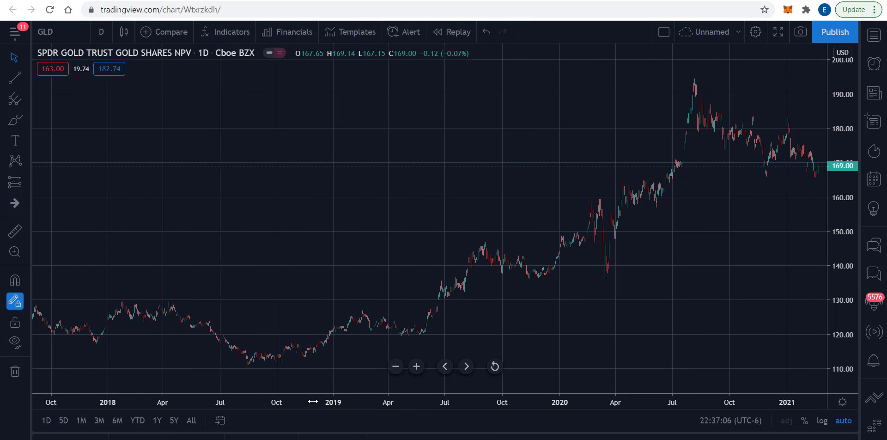
{"action": "left_click_drag", "start_coordinate": [690, 335], "coordinate": [583, 328]}
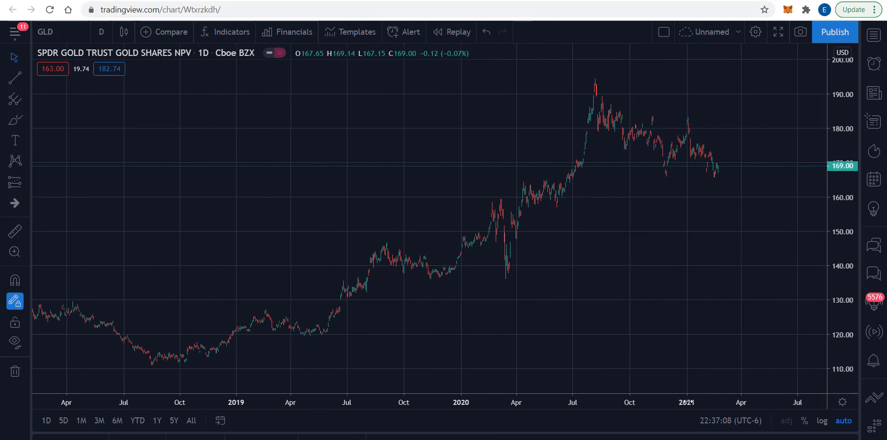
{"action": "left_click_drag", "start_coordinate": [692, 401], "coordinate": [600, 390]}
{"action": "left_click_drag", "start_coordinate": [567, 306], "coordinate": [719, 218]}
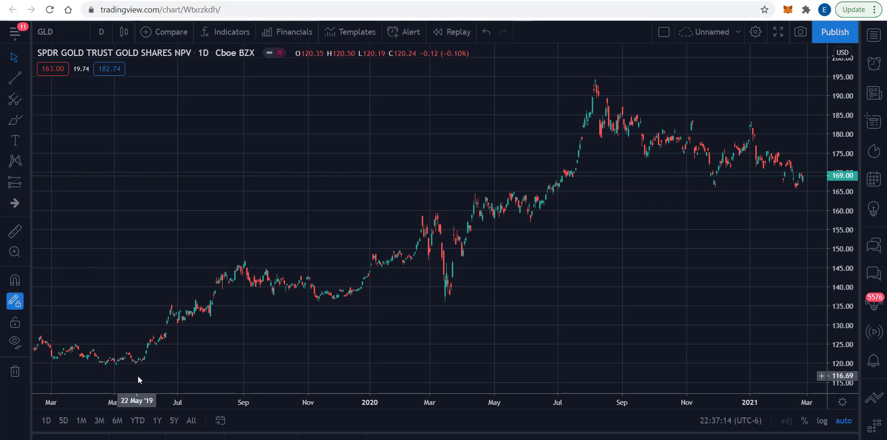
{"action": "left_click_drag", "start_coordinate": [114, 402], "coordinate": [269, 401]}
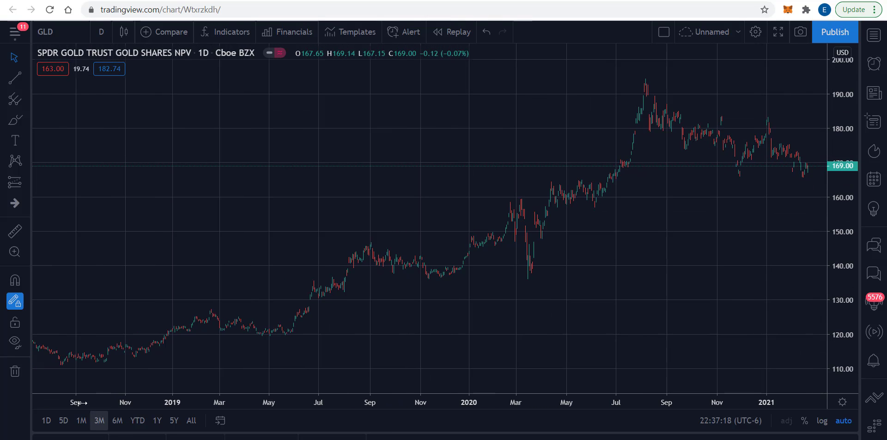
{"action": "left_click_drag", "start_coordinate": [79, 402], "coordinate": [194, 402]}
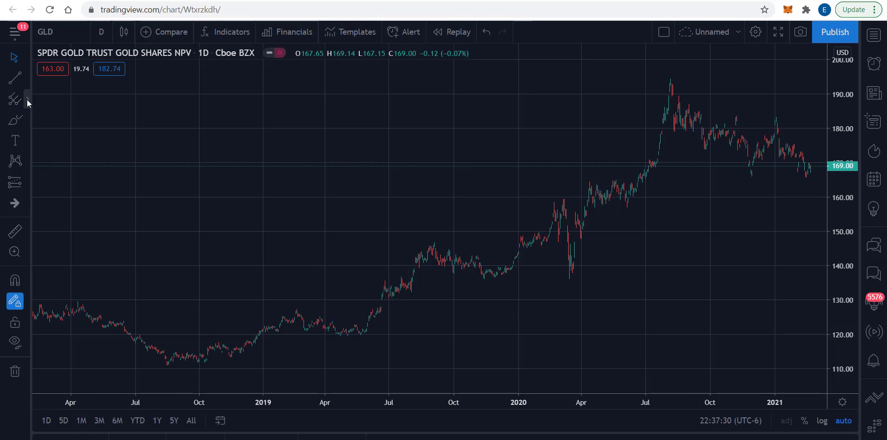
- Draw a Fib Retracement from the 15 Aug '18 low at about 110.58 to about 194.54 at 05 Mar '21
{"action": "left_click", "coordinate": [27, 99]}
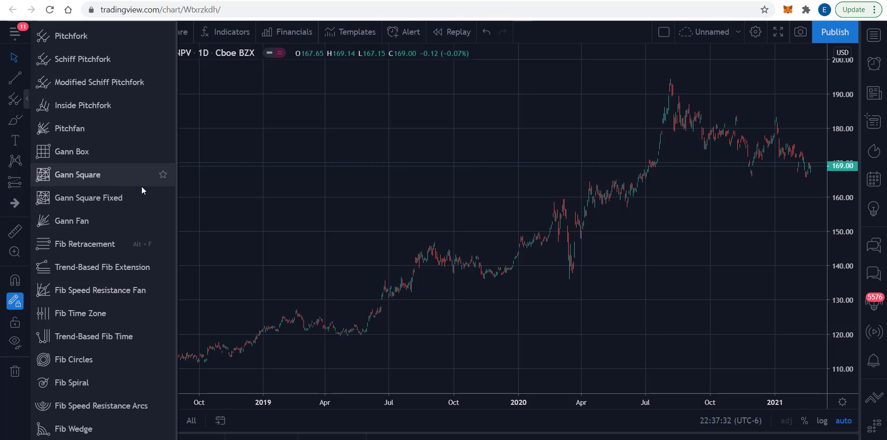
{"action": "left_click", "coordinate": [97, 243]}
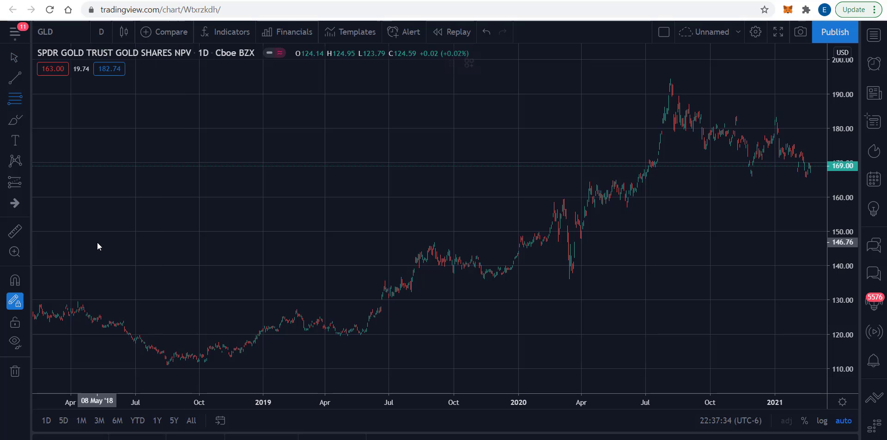
{"action": "left_click", "coordinate": [167, 367]}
{"action": "left_click", "coordinate": [589, 87]}
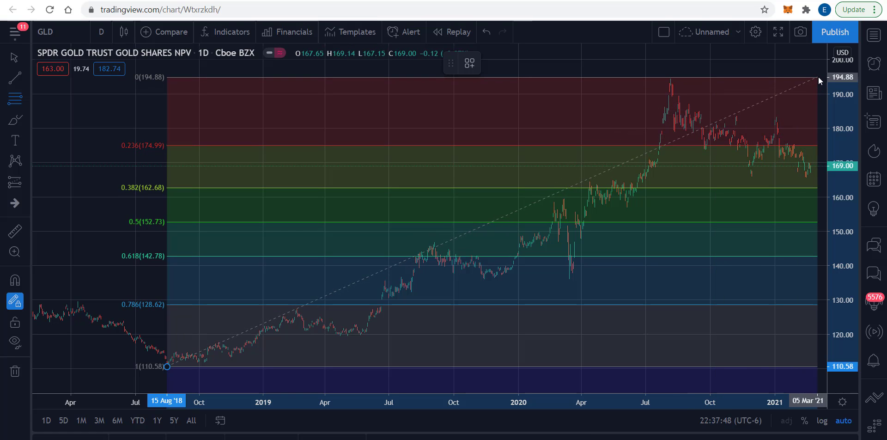
{"action": "left_click", "coordinate": [820, 79]}
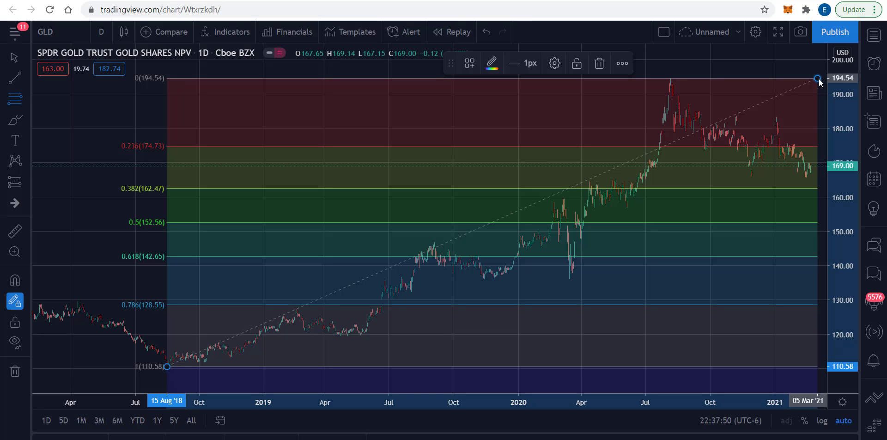
{"action": "left_click", "coordinate": [666, 60]}
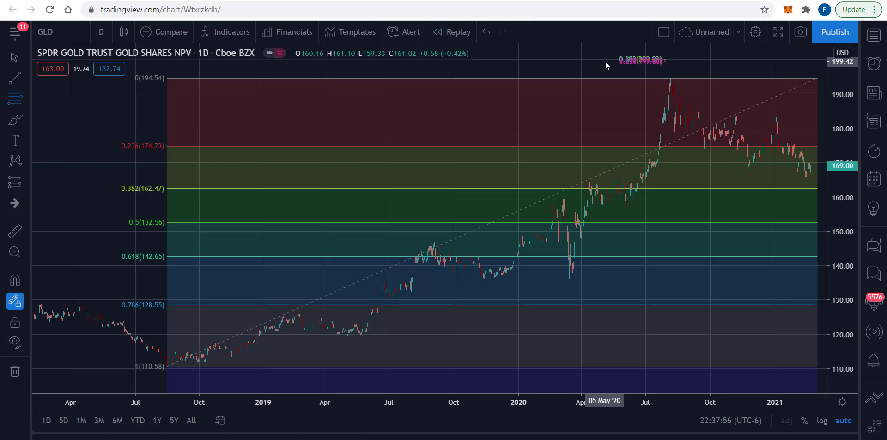
{"action": "left_click", "coordinate": [638, 61]}
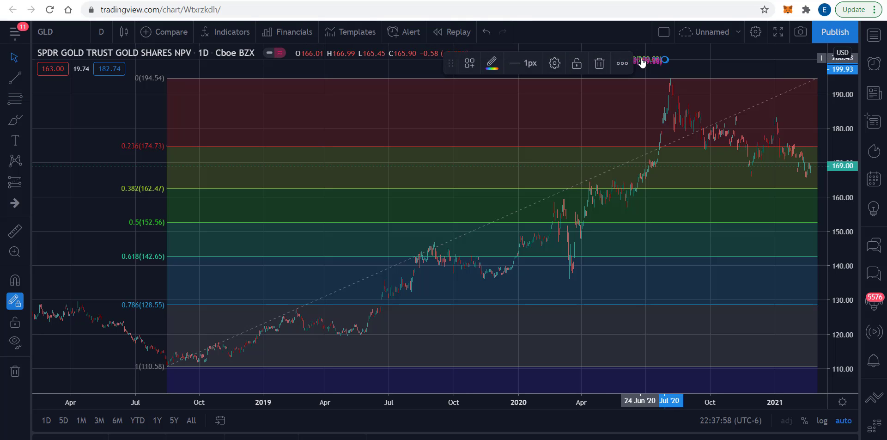
{"action": "left_click", "coordinate": [601, 61]}
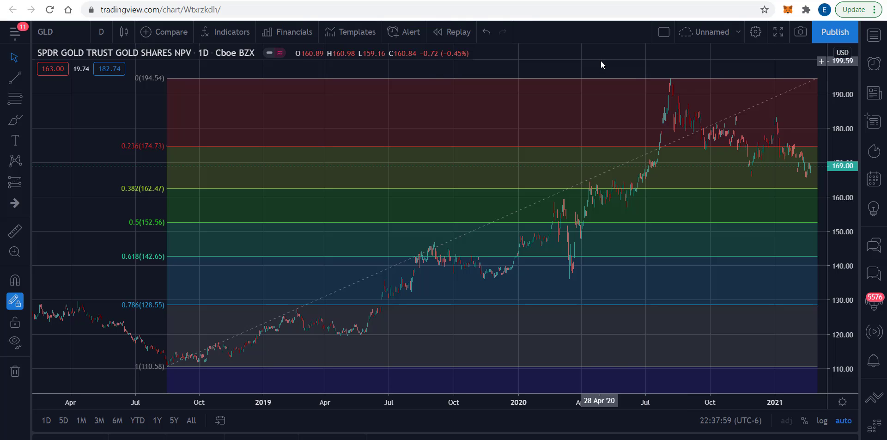
{"action": "left_click", "coordinate": [15, 61]}
{"action": "left_click", "coordinate": [64, 105]}
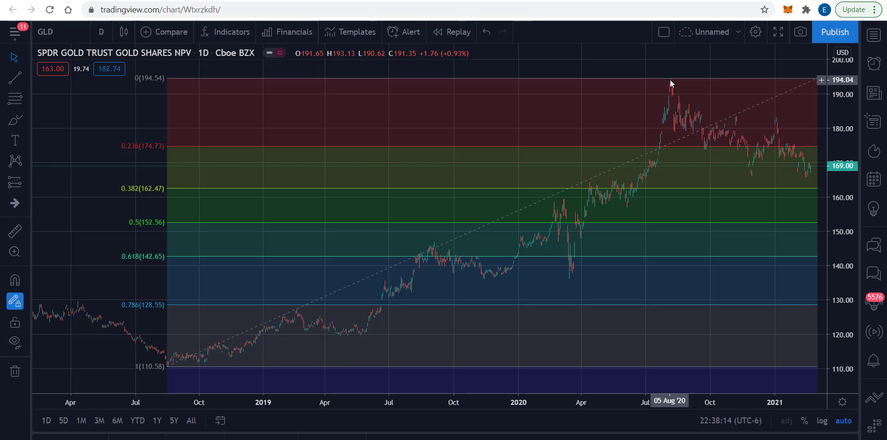
{"action": "left_click", "coordinate": [673, 146]}
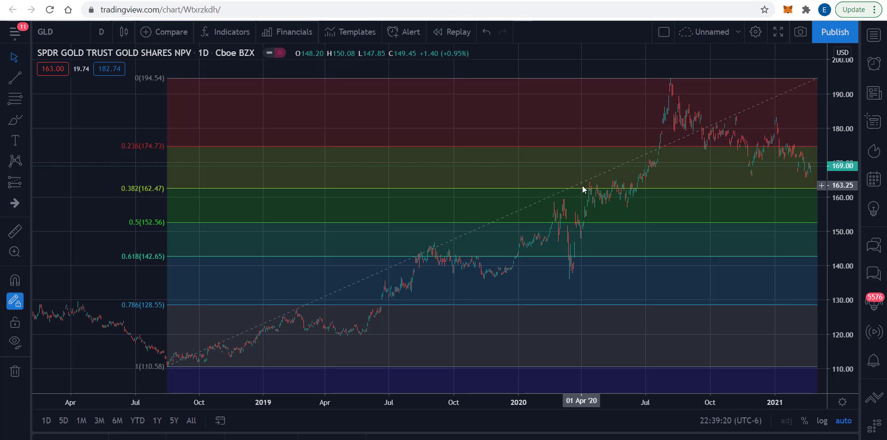
- Delete the long-term retracement and draw a new Fib Retracement from about 136.26 at 13 Mar '20 to about 194.63 at 26 Feb '21
{"action": "left_click", "coordinate": [336, 79]}
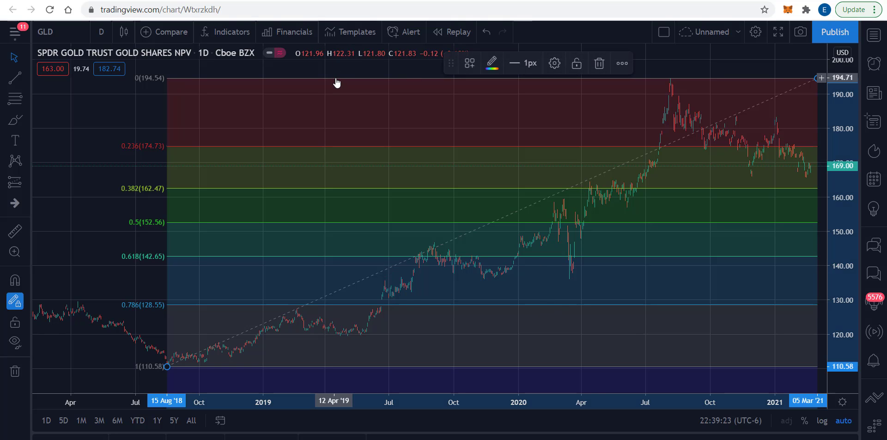
{"action": "left_click", "coordinate": [597, 67]}
{"action": "left_click_drag", "start_coordinate": [515, 400], "coordinate": [115, 418]}
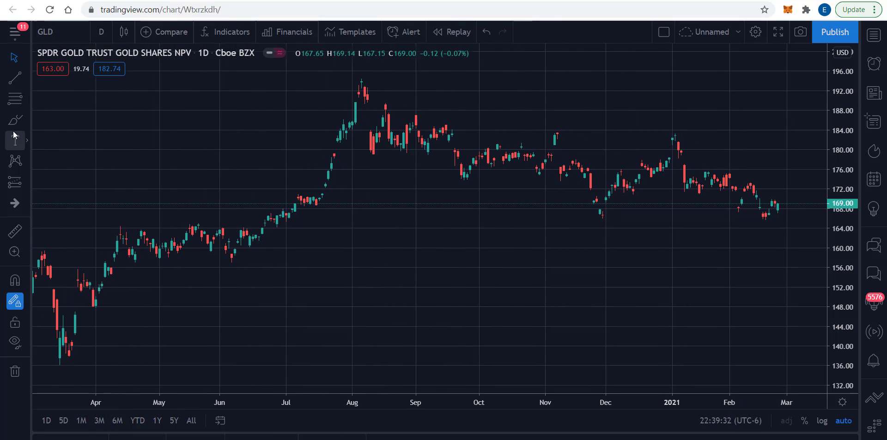
{"action": "left_click", "coordinate": [28, 99]}
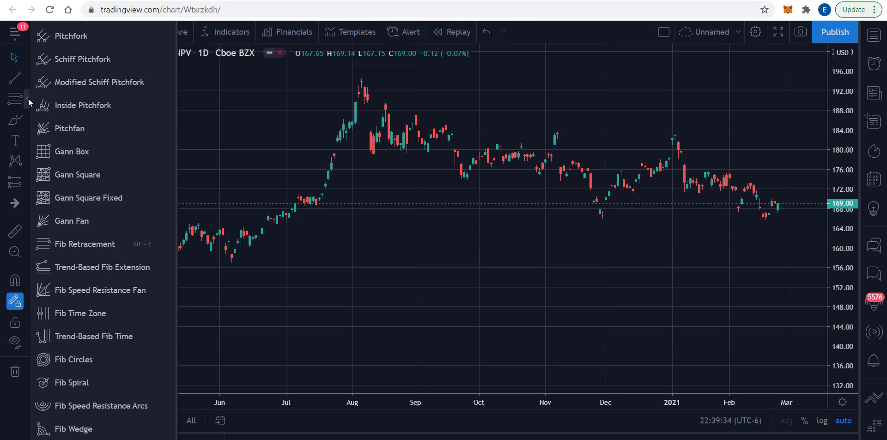
{"action": "left_click", "coordinate": [66, 245]}
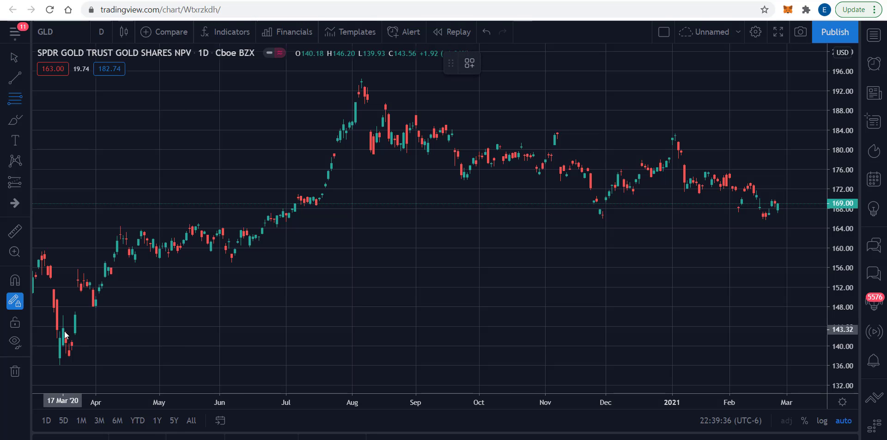
{"action": "left_click", "coordinate": [59, 364]}
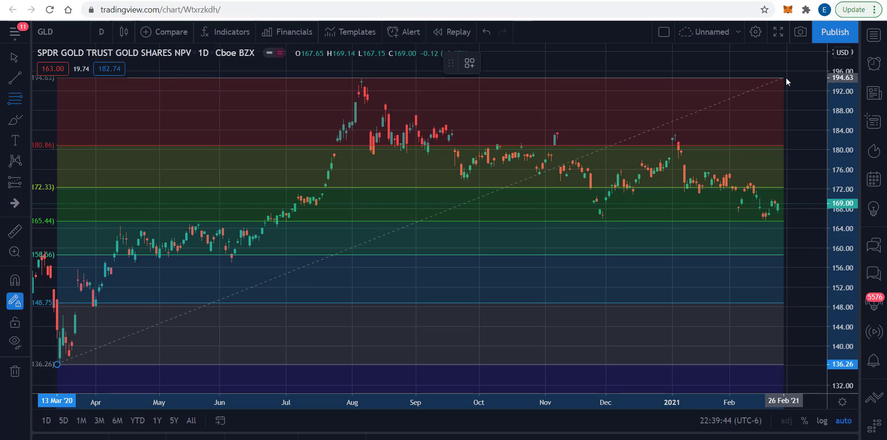
{"action": "left_click", "coordinate": [786, 79]}
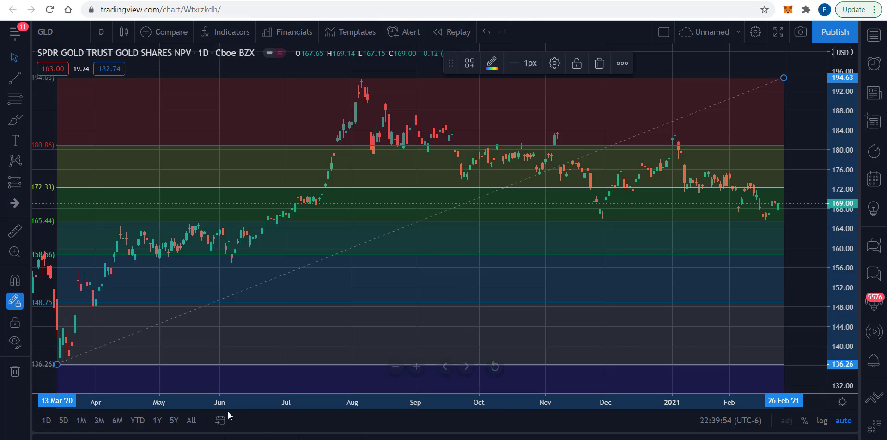
{"action": "left_click_drag", "start_coordinate": [224, 408], "coordinate": [274, 411]}
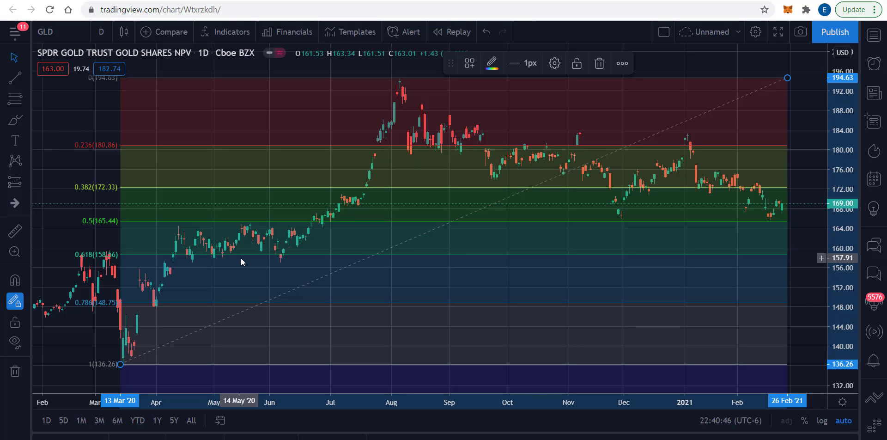
- Delete the Fib Retracement and add the COMEX gold futures symbol GC1! to the GLD chart as a comparison
{"action": "left_click", "coordinate": [600, 65]}
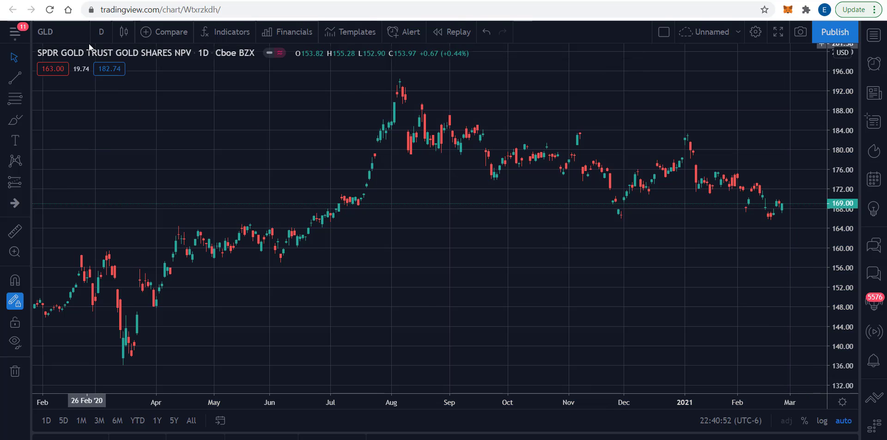
{"action": "left_click", "coordinate": [170, 33]}
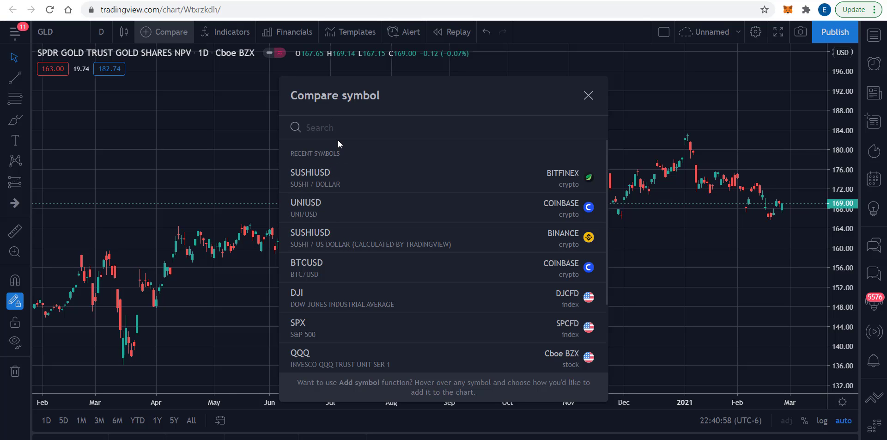
{"action": "type", "text": "GC1"}
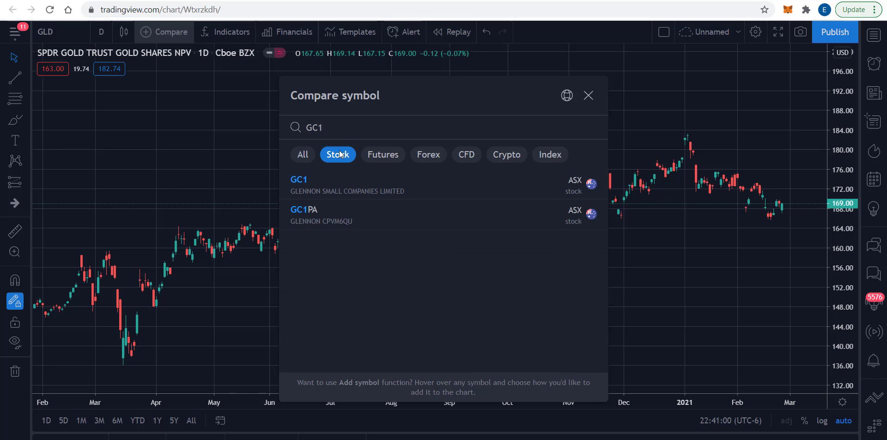
{"action": "left_click", "coordinate": [393, 157]}
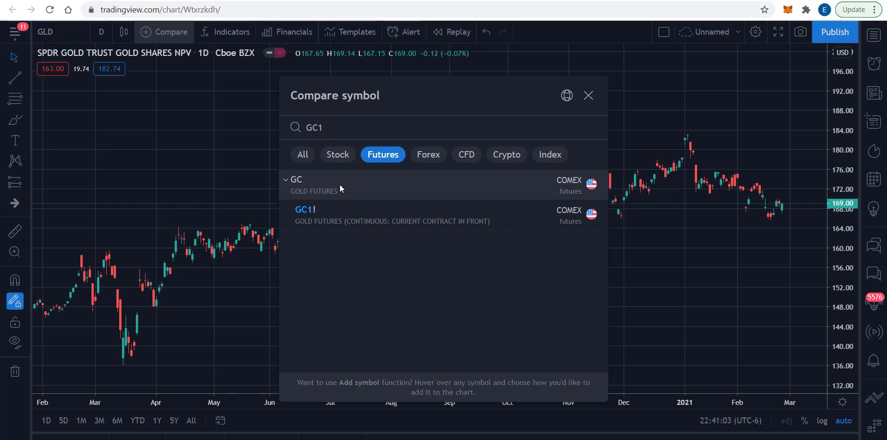
{"action": "left_click", "coordinate": [354, 217]}
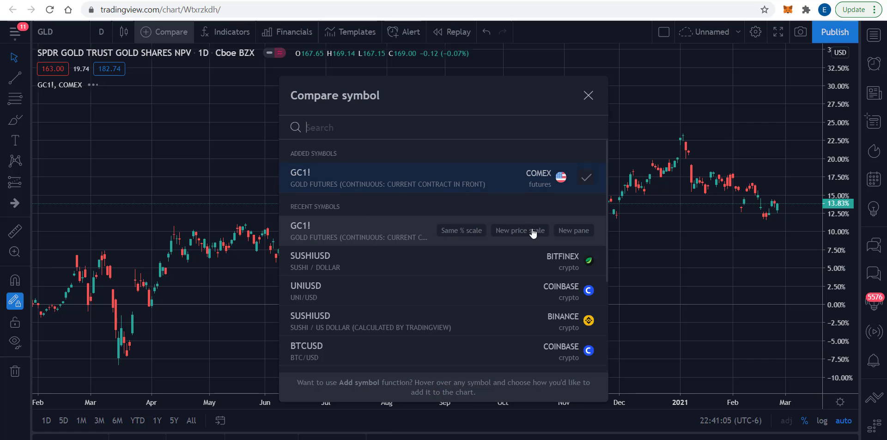
{"action": "left_click", "coordinate": [588, 95]}
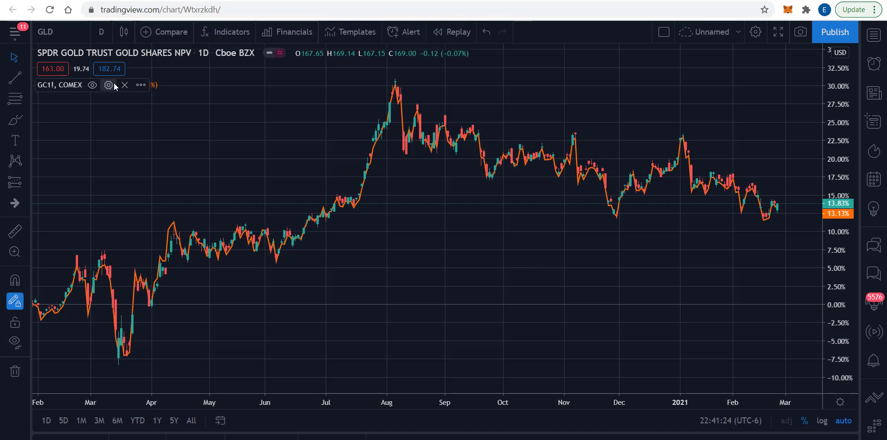
- Replace the GC1! comparison with Coinbase's BTCUSD and compare its performance against GLD
{"action": "left_click", "coordinate": [125, 85]}
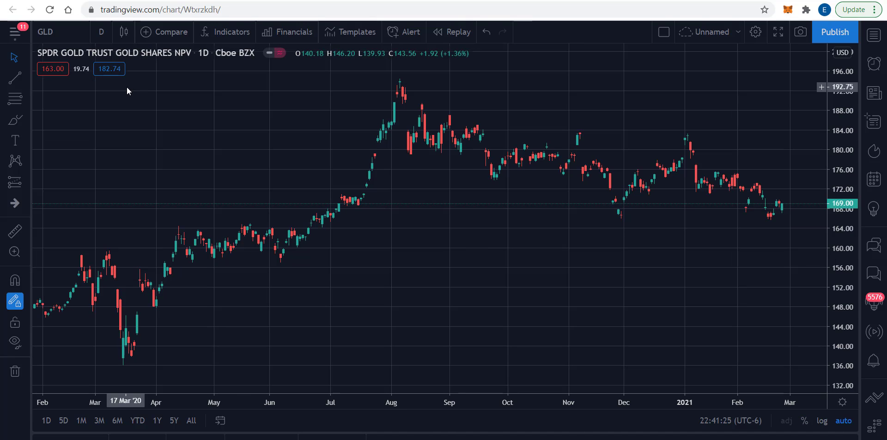
{"action": "left_click", "coordinate": [171, 37]}
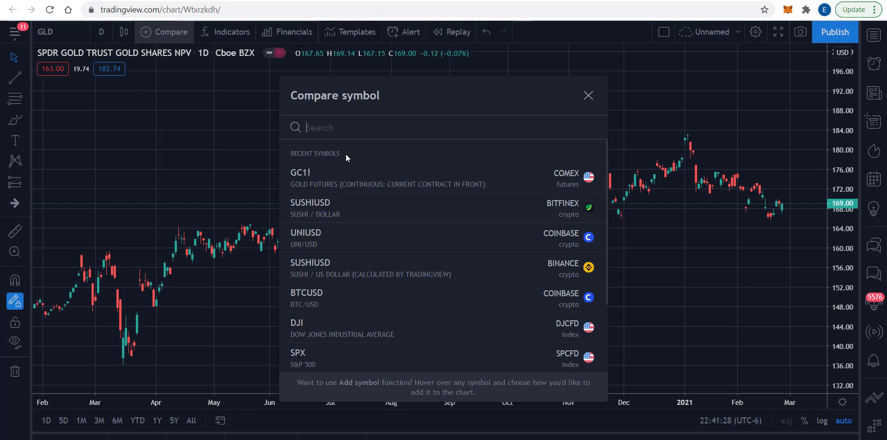
{"action": "left_click", "coordinate": [311, 304]}
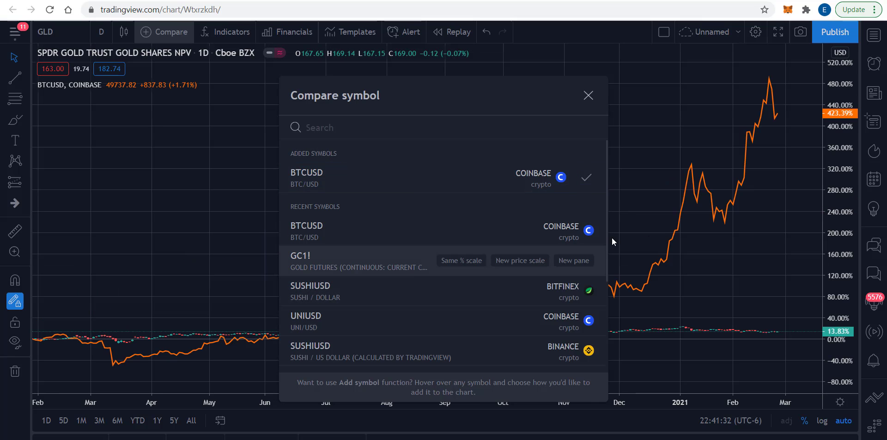
{"action": "left_click", "coordinate": [589, 96]}
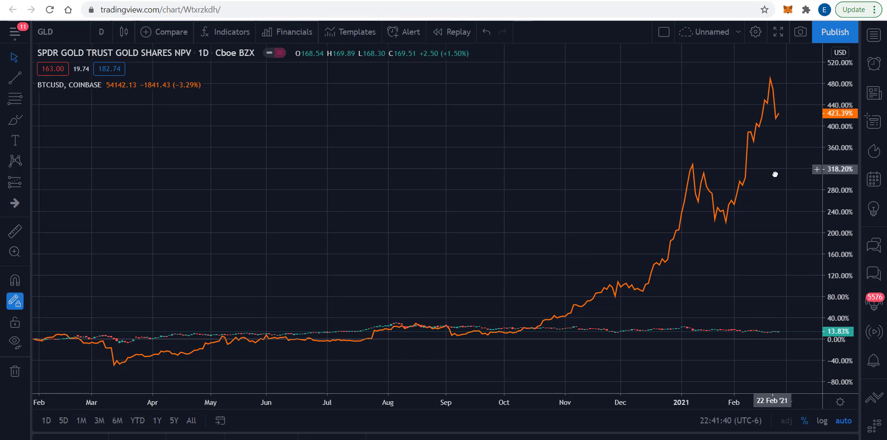
{"action": "left_click_drag", "start_coordinate": [784, 348], "coordinate": [784, 264]}
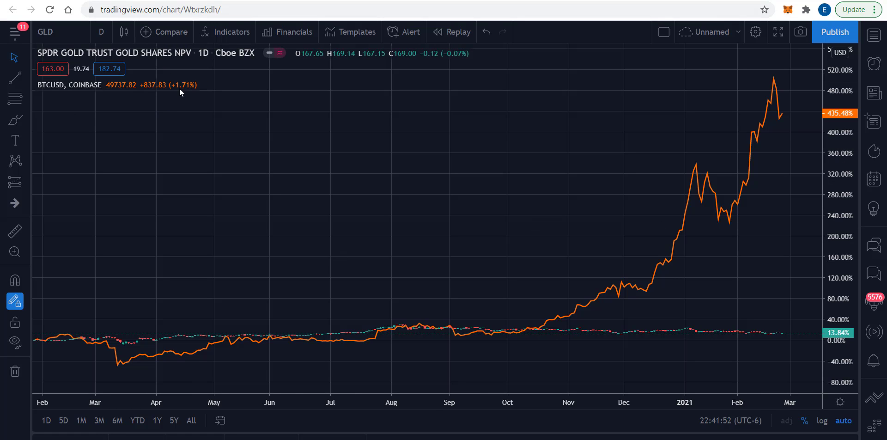
- Remove the BTCUSD comparison and extend the visible GLD daily history back to about August 2019
{"action": "left_click", "coordinate": [144, 85]}
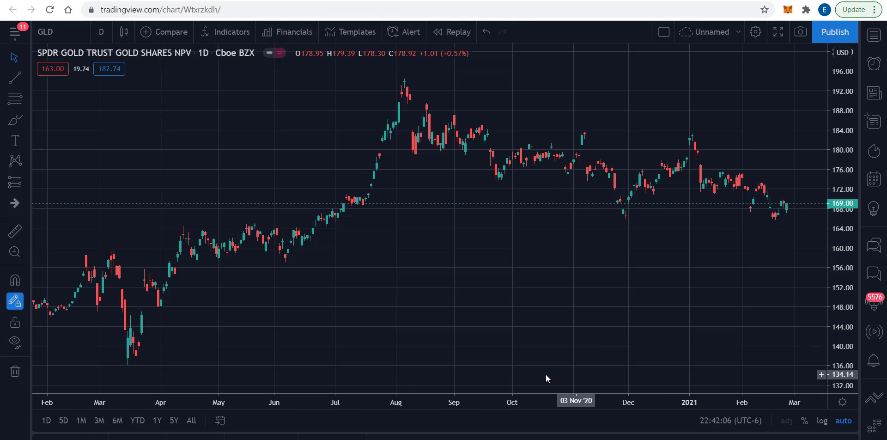
{"action": "left_click_drag", "start_coordinate": [301, 402], "coordinate": [285, 403]}
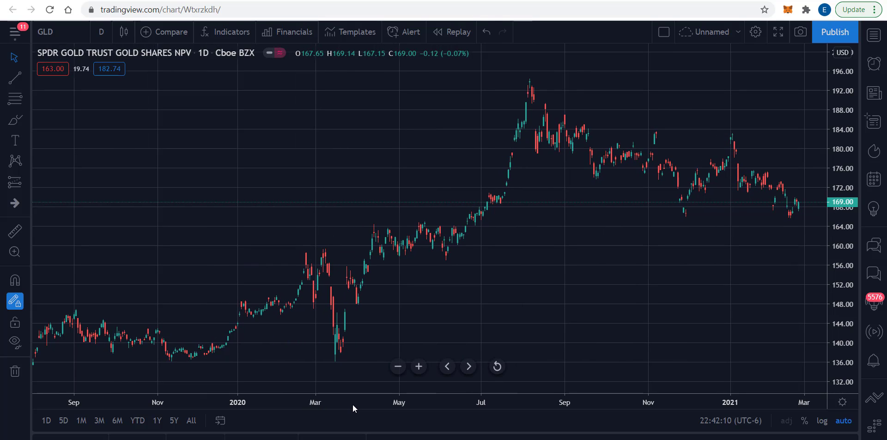